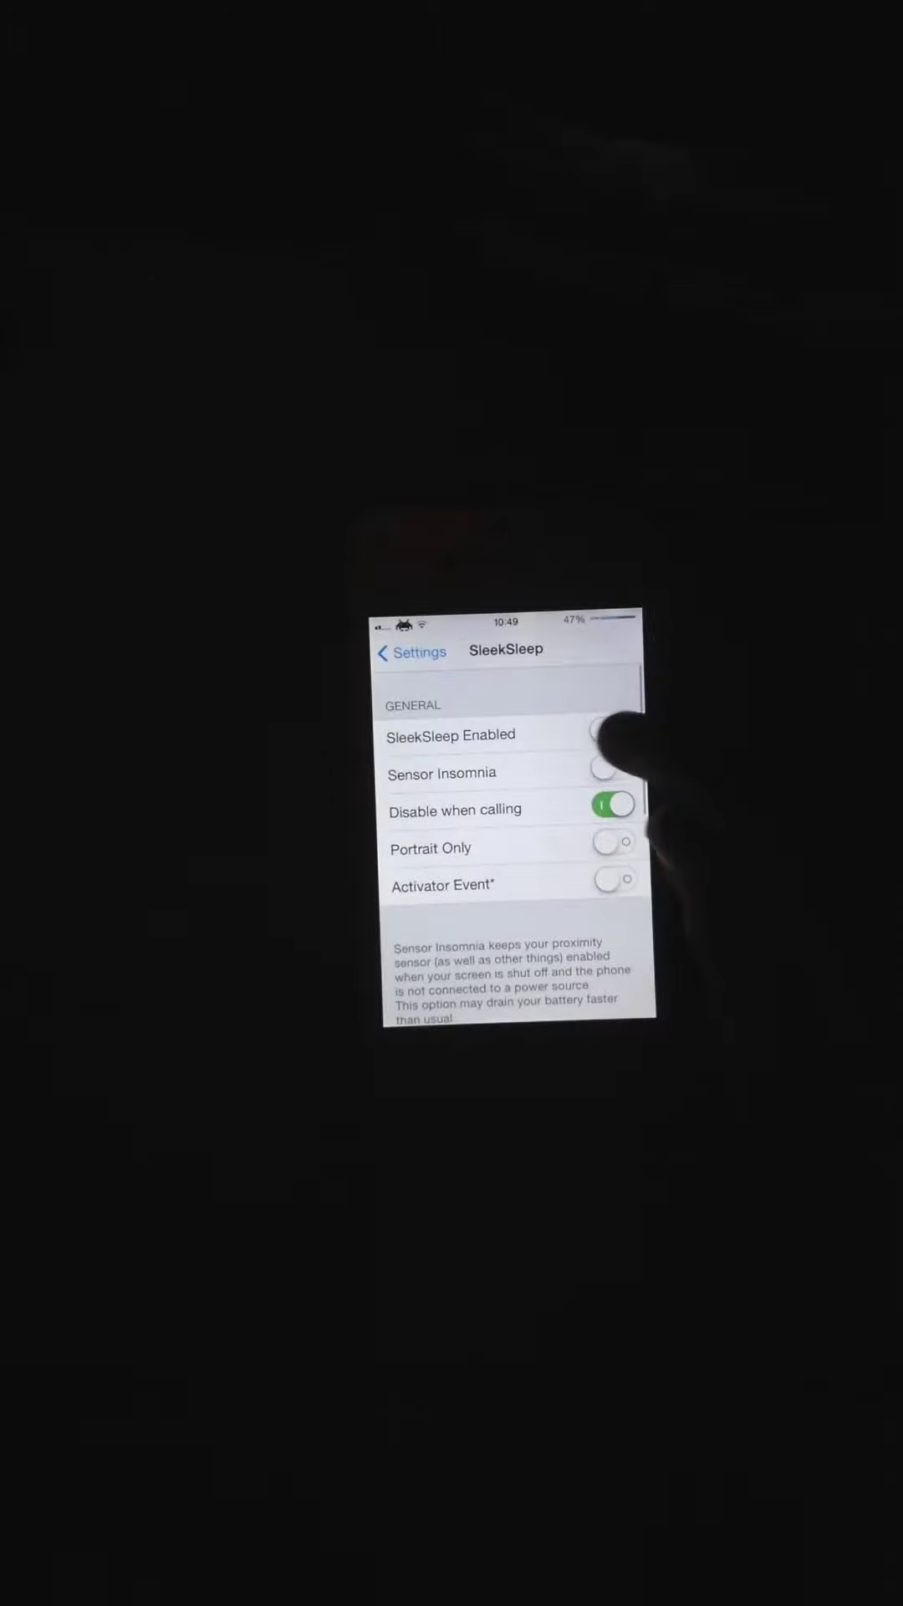
Return from the SleekSleep pane to the installed tweak settings list.
left_click(404, 652)
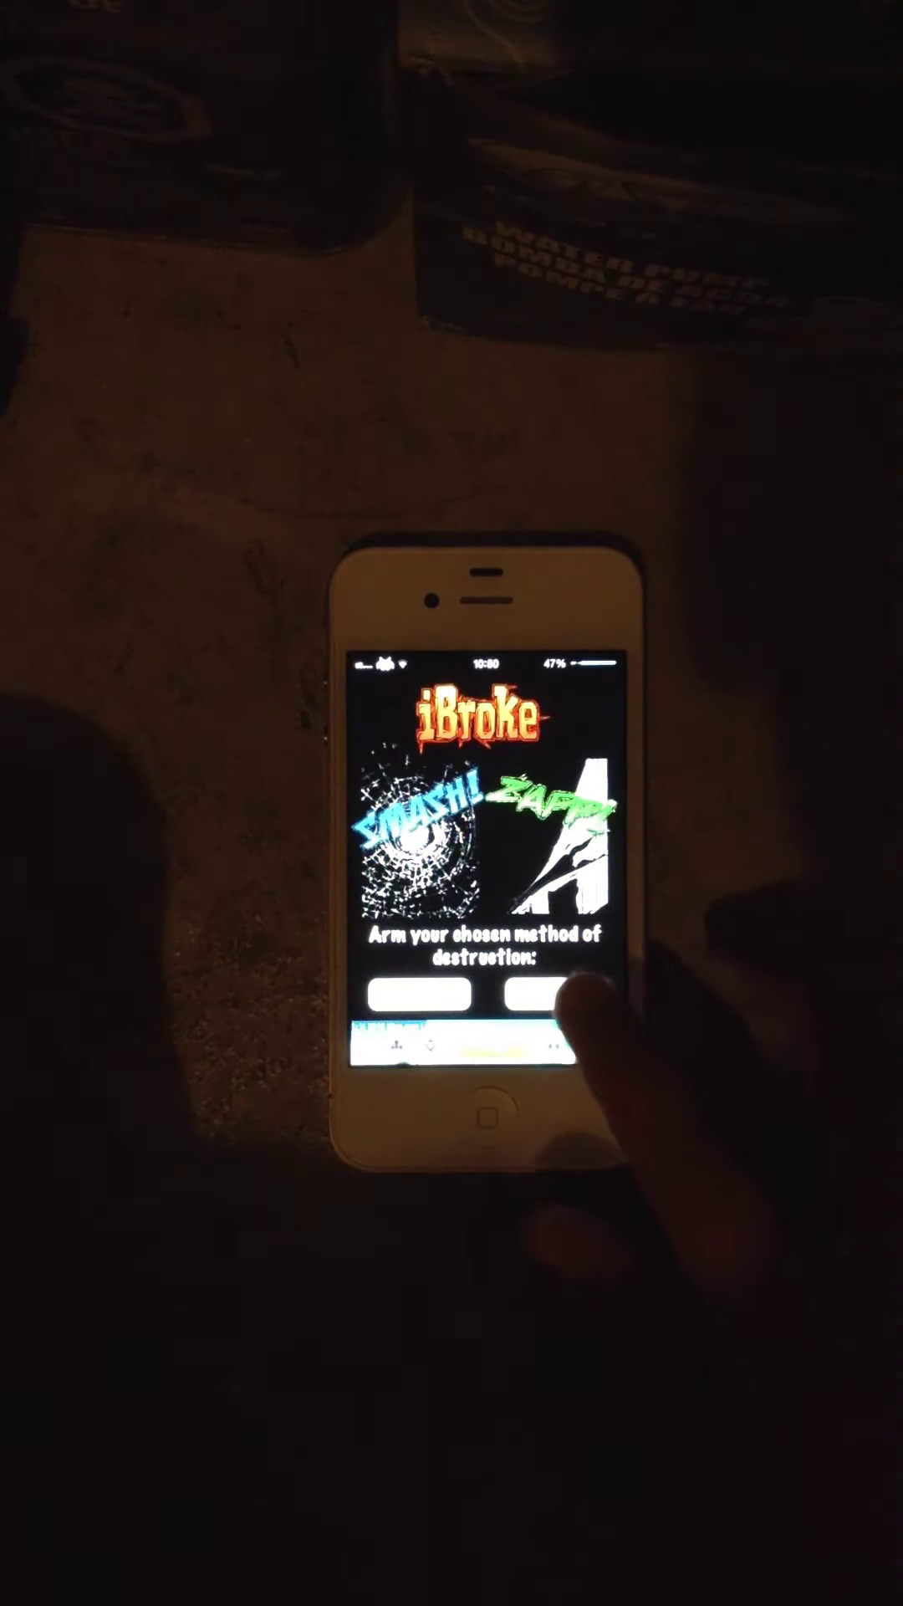
Arm iBroke's ZAP fake broken-screen effect before locking the phone.
left_click(557, 995)
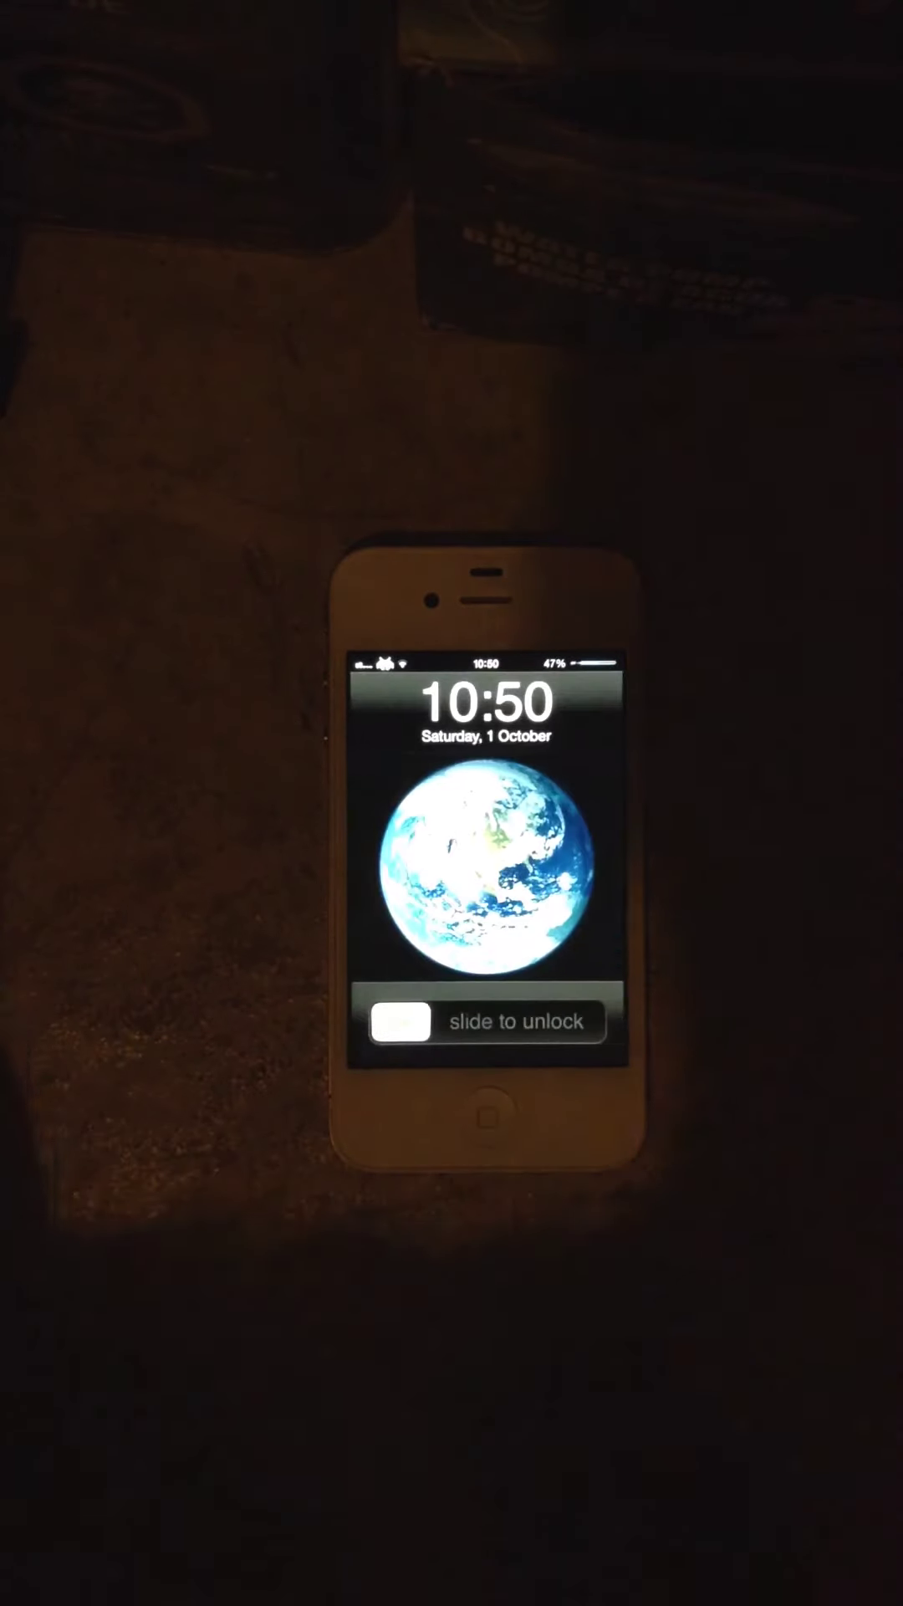